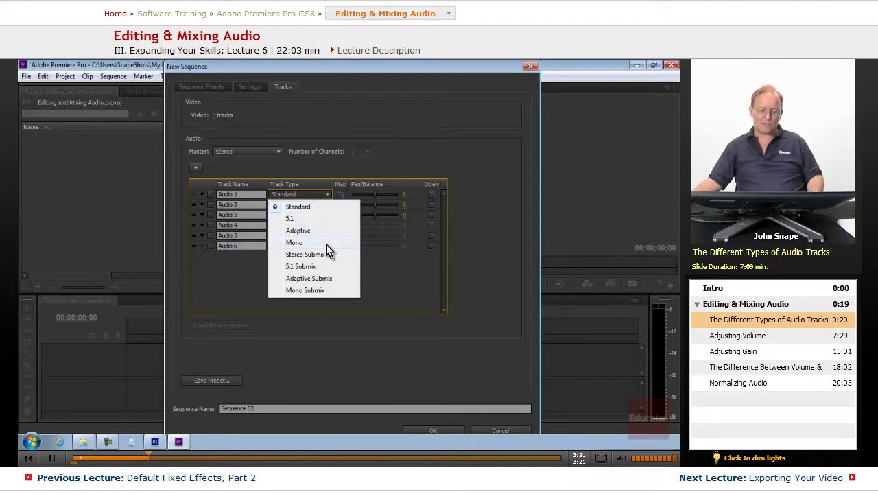
# - Leave Audio 1 as a Standard track and bring up its list of track types
pyautogui.click(320, 206)
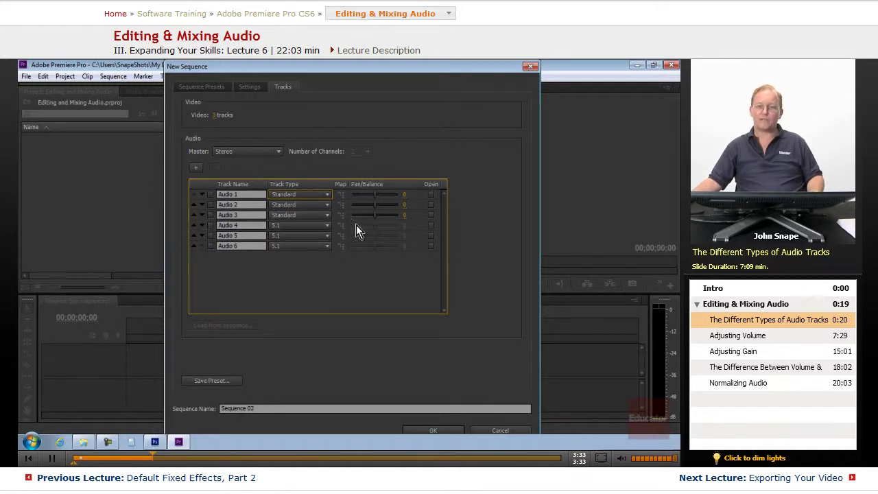
pyautogui.click(328, 195)
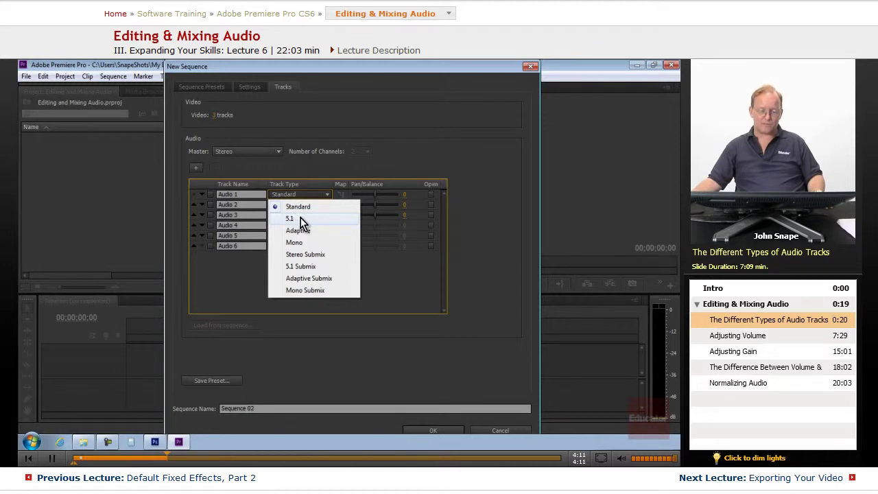
pyautogui.click(310, 230)
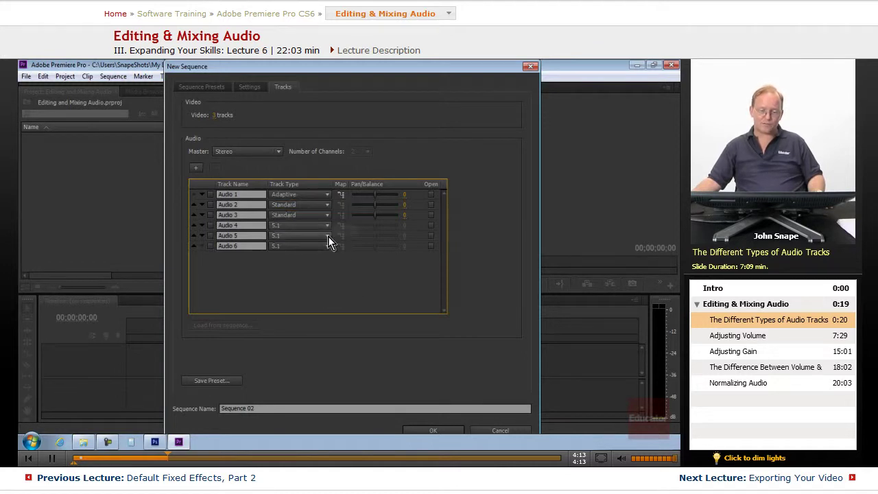
pyautogui.click(340, 194)
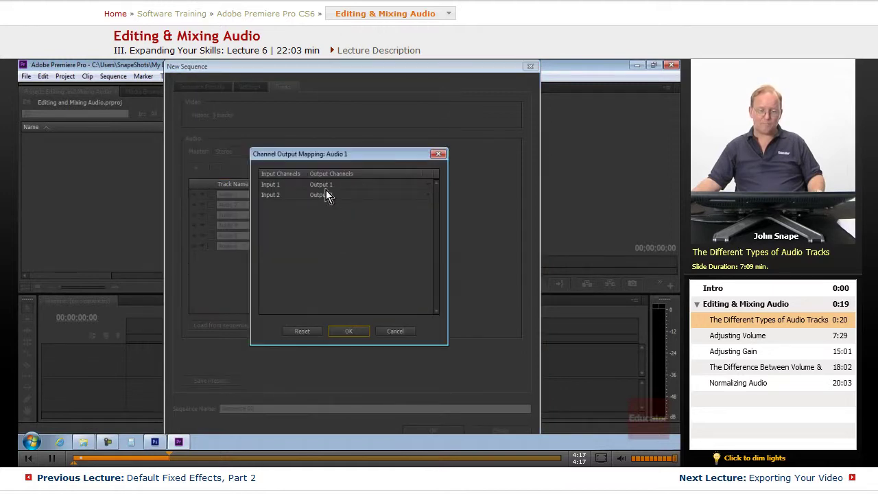
pyautogui.moveTo(325, 158); pyautogui.dragTo(476, 140)
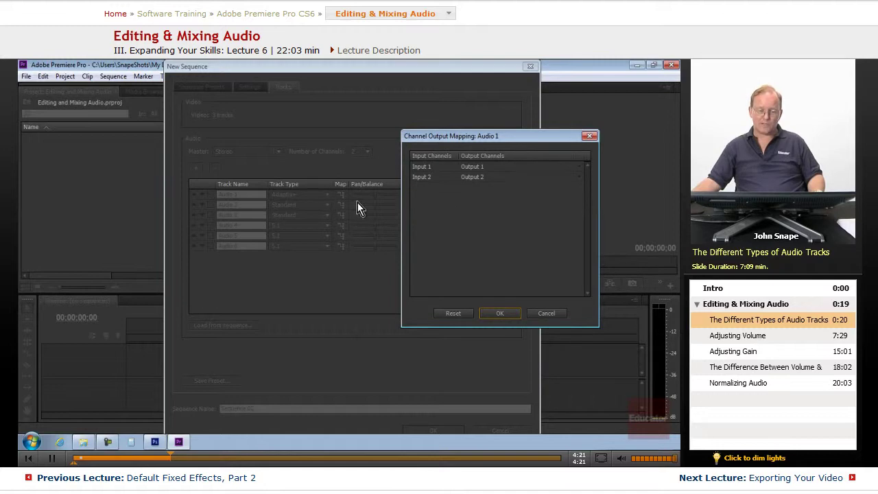
pyautogui.click(482, 168)
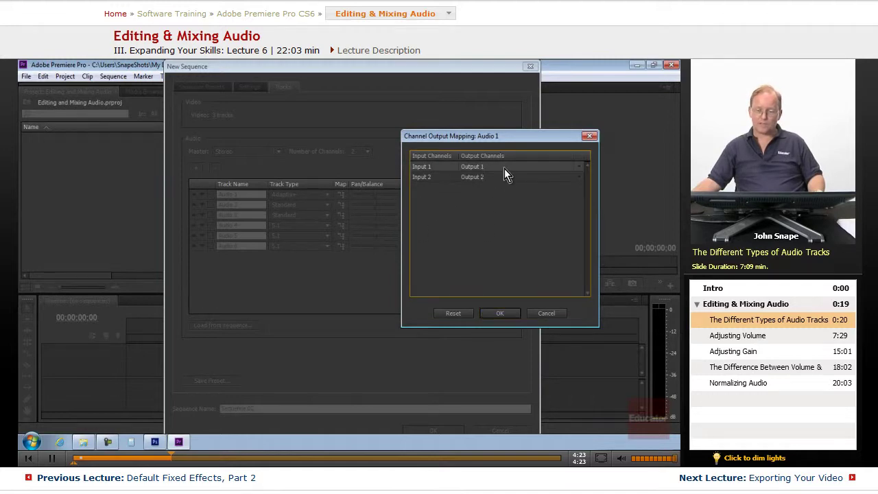
pyautogui.click(578, 166)
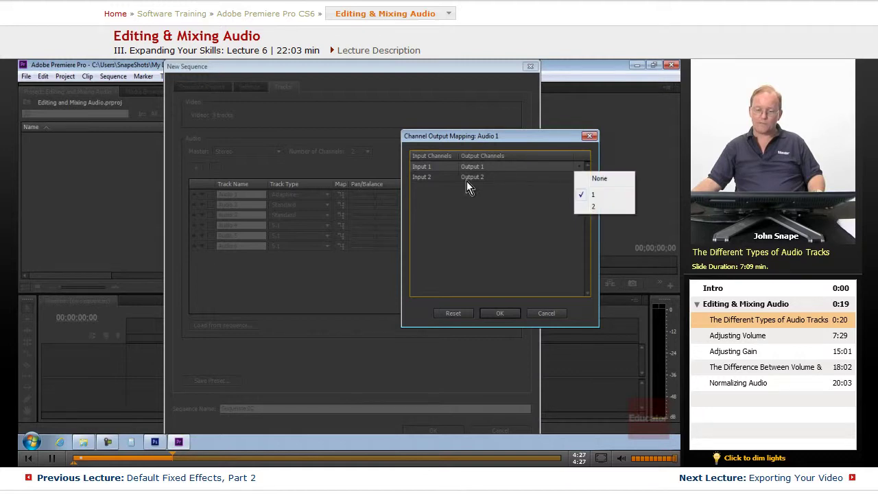
pyautogui.click(594, 207)
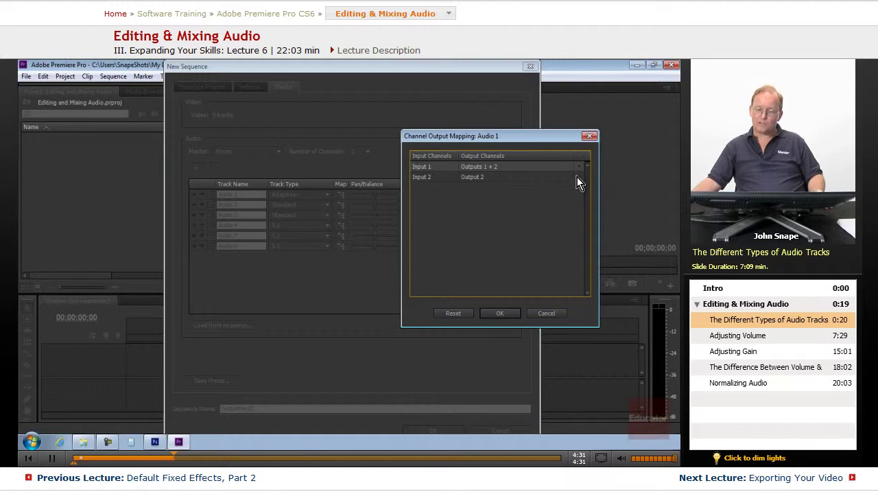
pyautogui.click(579, 177)
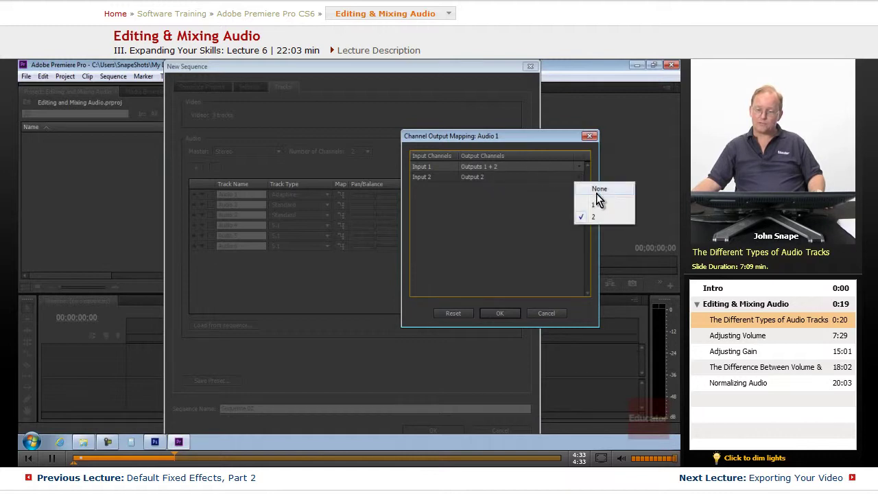
pyautogui.click(602, 189)
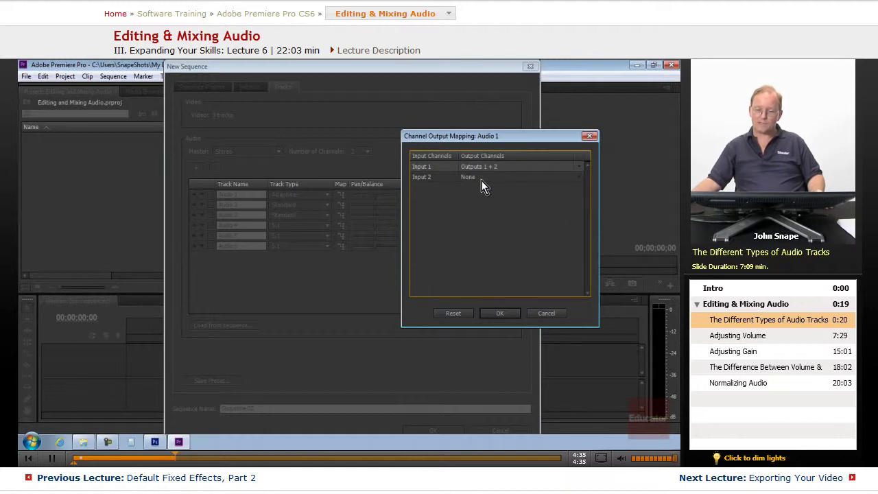
pyautogui.click(579, 166)
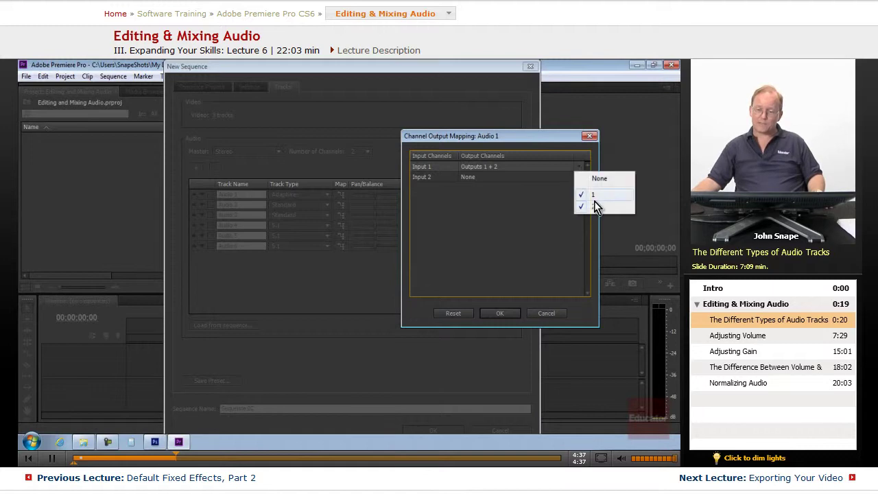
pyautogui.click(594, 196)
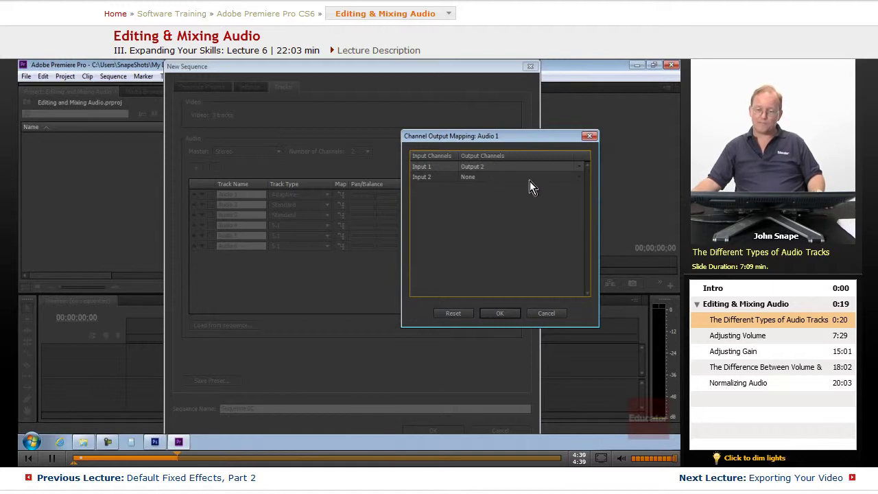
pyautogui.click(579, 176)
pyautogui.click(596, 216)
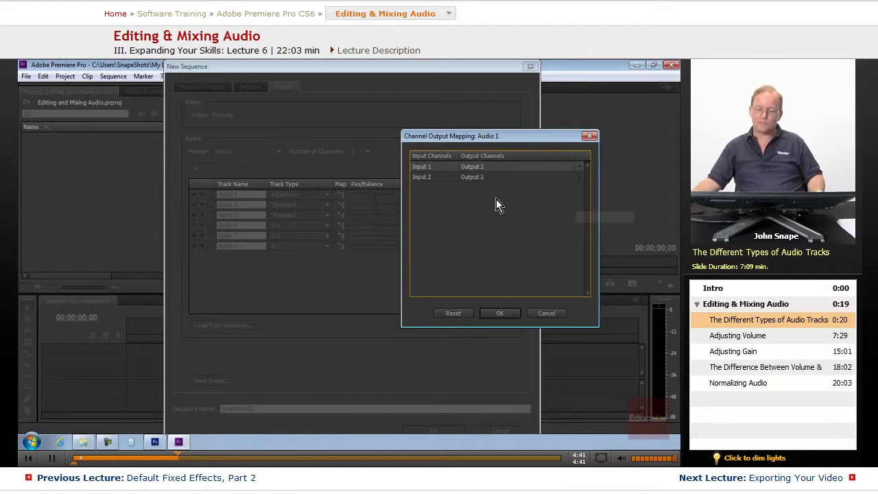
pyautogui.click(582, 166)
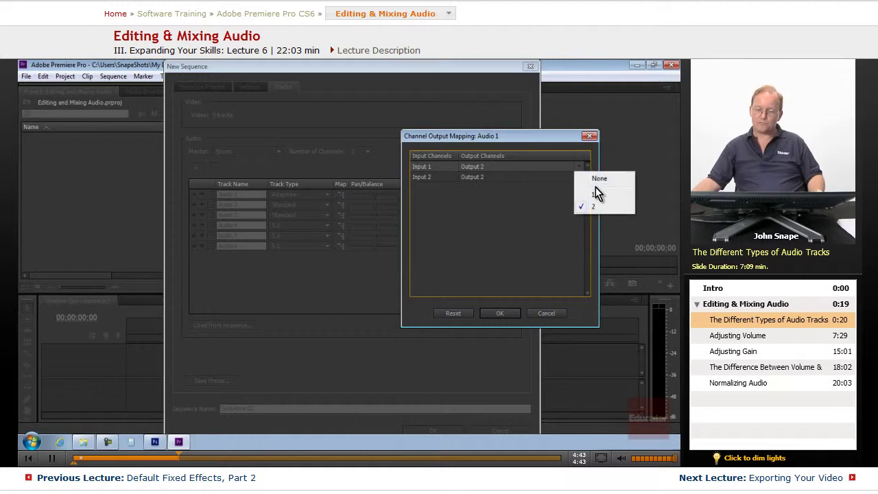
pyautogui.click(594, 196)
pyautogui.click(581, 166)
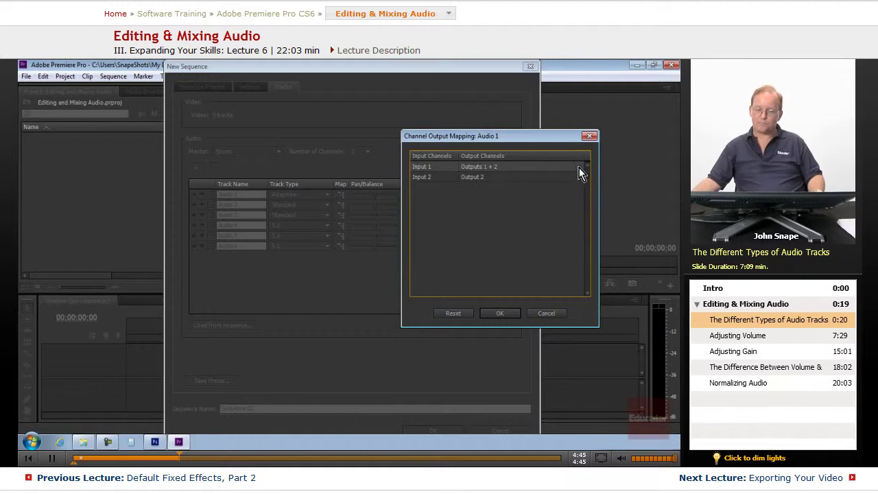
pyautogui.click(594, 207)
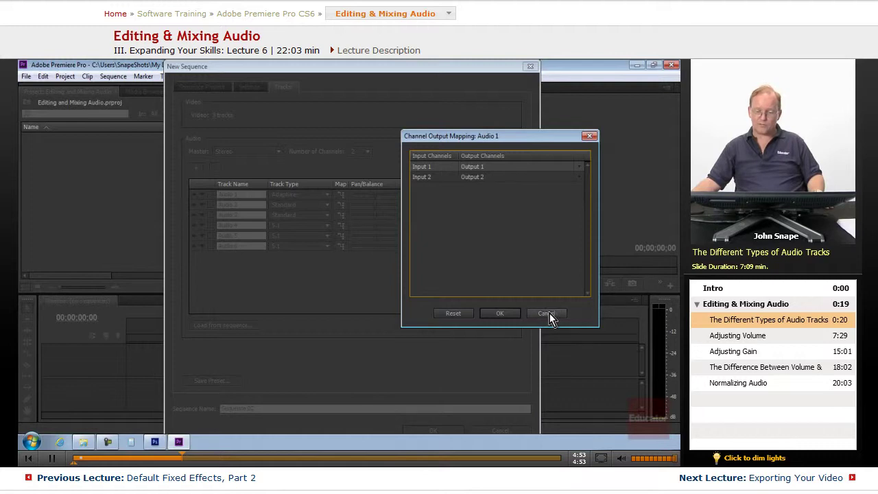
pyautogui.click(527, 317)
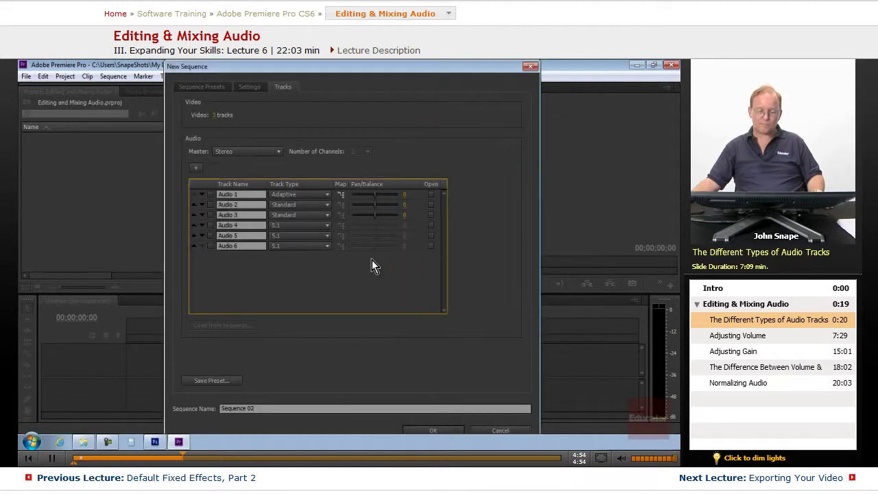
# - Change Audio 1's track type to Mono, then display its track type choices again
pyautogui.click(328, 197)
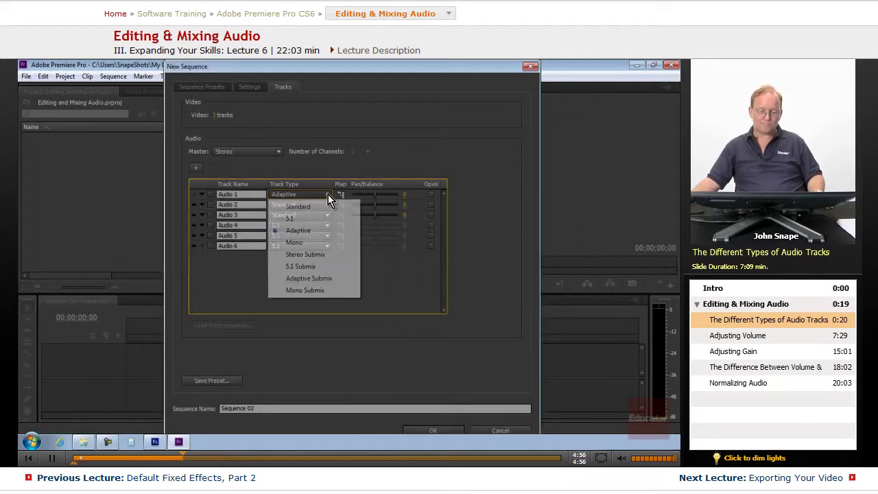
pyautogui.click(302, 244)
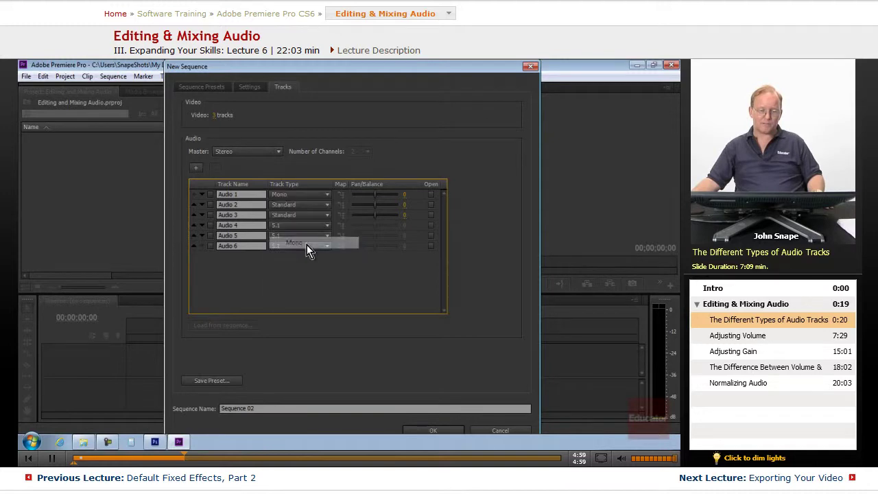
pyautogui.click(327, 194)
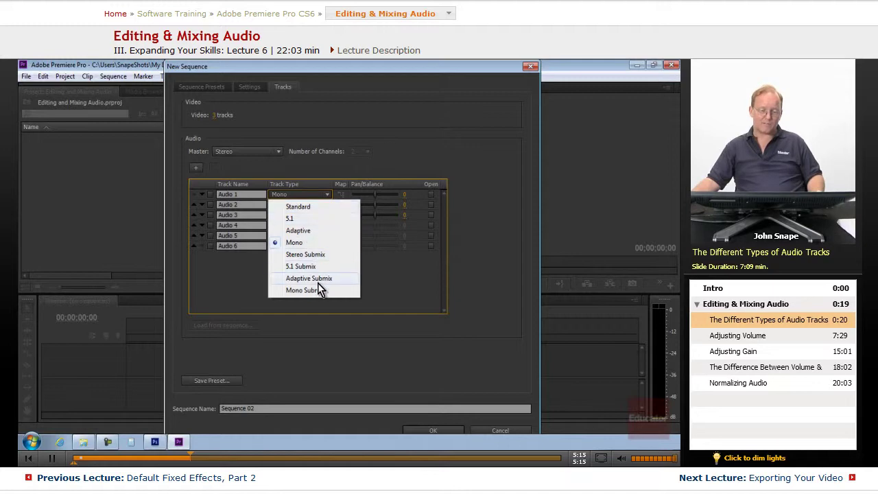
# - Dismiss the track type list so Audio 1 stays Mono
pyautogui.click(257, 273)
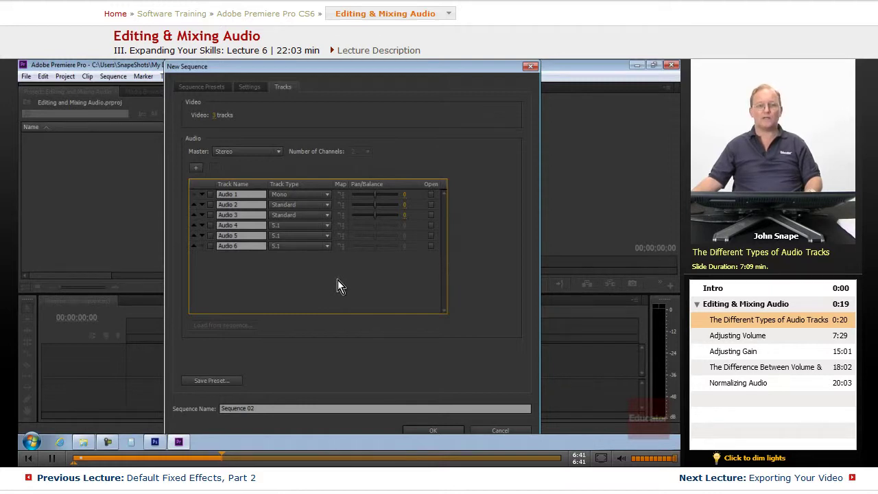
# - Confirm Audio 1 stays Mono and add three more audio tracks
pyautogui.click(328, 194)
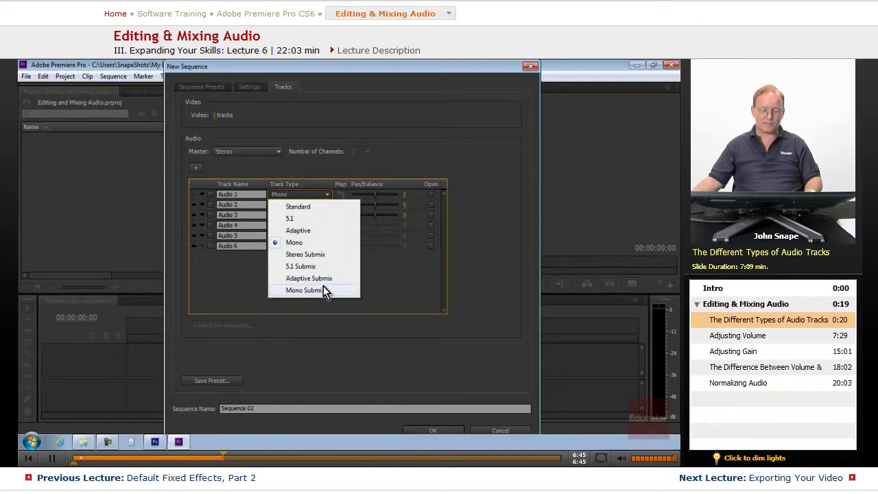
pyautogui.click(251, 284)
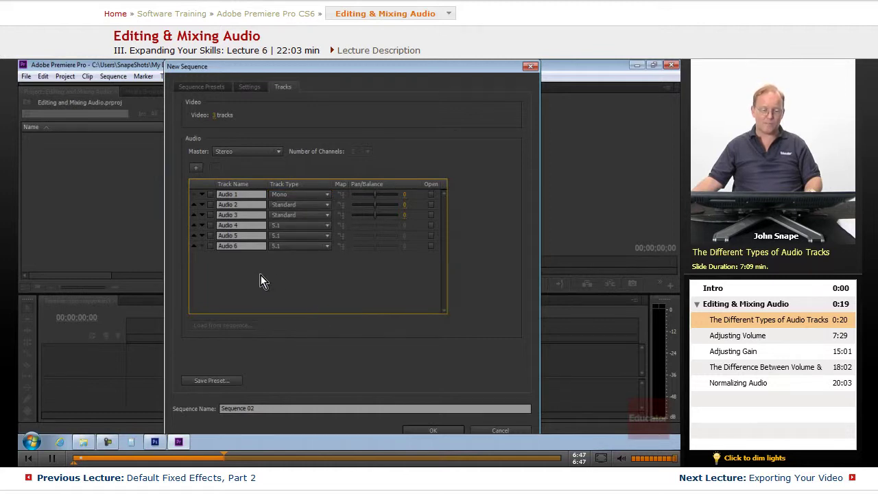
pyautogui.click(197, 166)
pyautogui.click(196, 167)
pyautogui.click(196, 166)
pyautogui.click(196, 166)
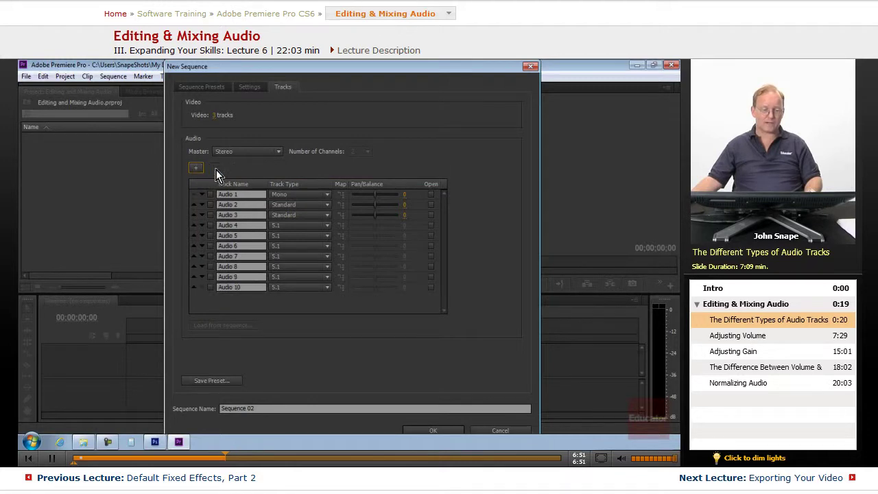
# - Mark Audio 3 through Audio 10 and delete them, keeping Audio 1 and 2
pyautogui.click(211, 235)
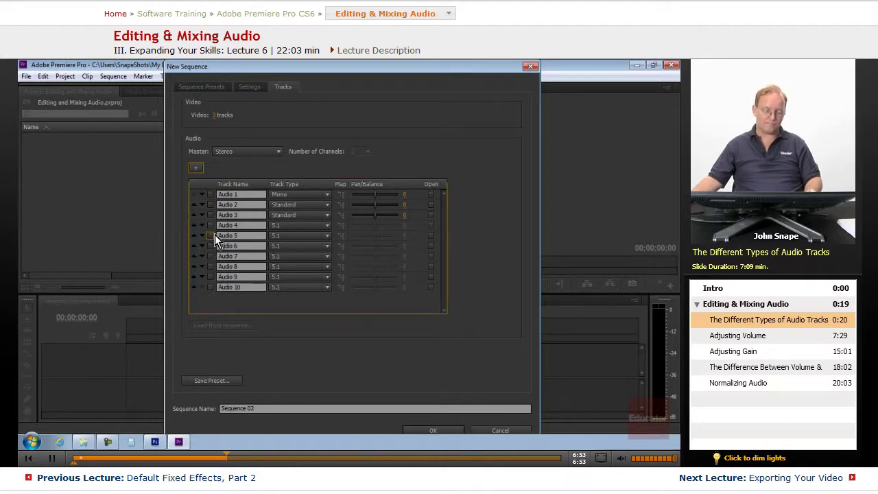
pyautogui.click(210, 246)
pyautogui.click(211, 256)
pyautogui.click(211, 266)
pyautogui.click(210, 276)
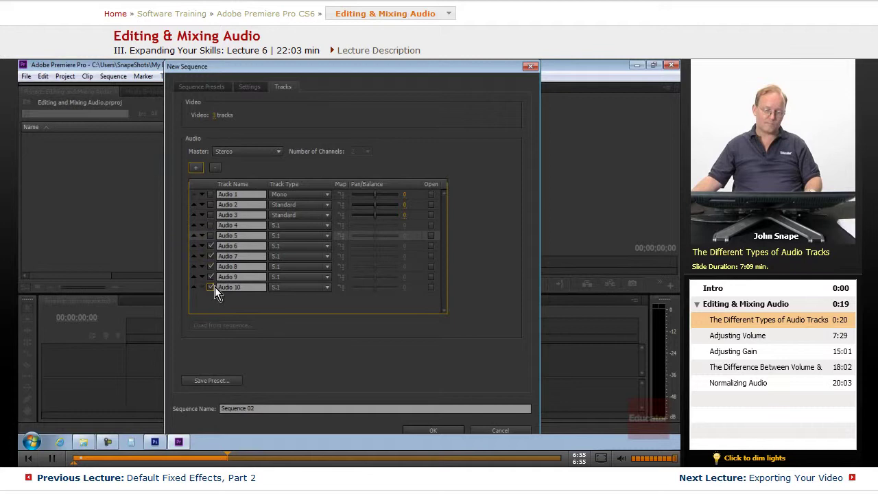
pyautogui.click(211, 287)
pyautogui.click(211, 236)
pyautogui.click(210, 215)
pyautogui.click(211, 225)
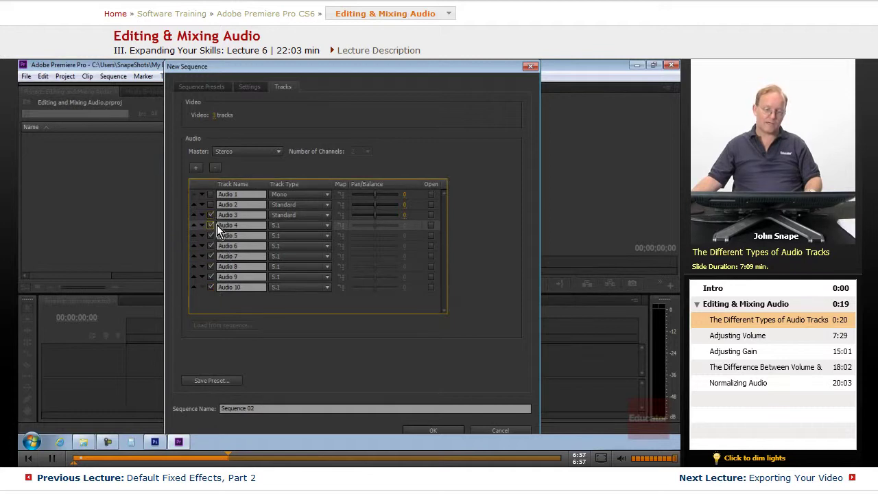
pyautogui.click(215, 168)
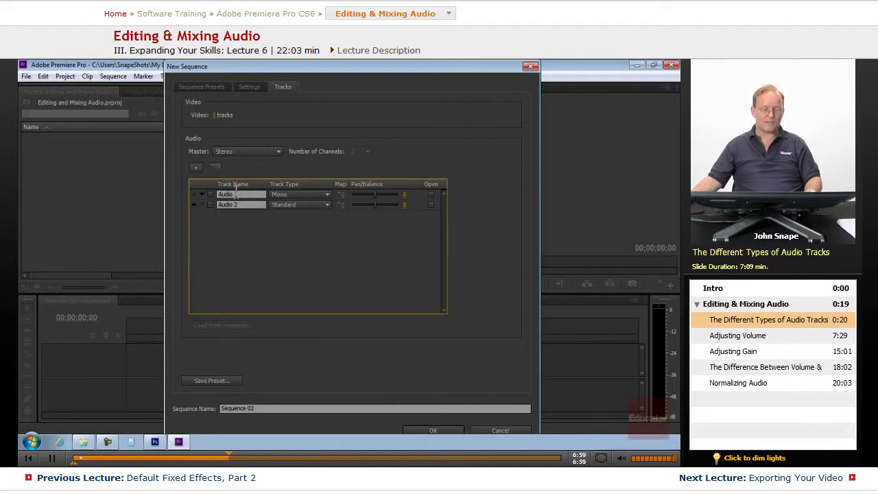
# - Add Audio 3 to 7, making Audio 4 a 5.1 track and Audio 6 Mono
pyautogui.click(196, 169)
pyautogui.click(197, 169)
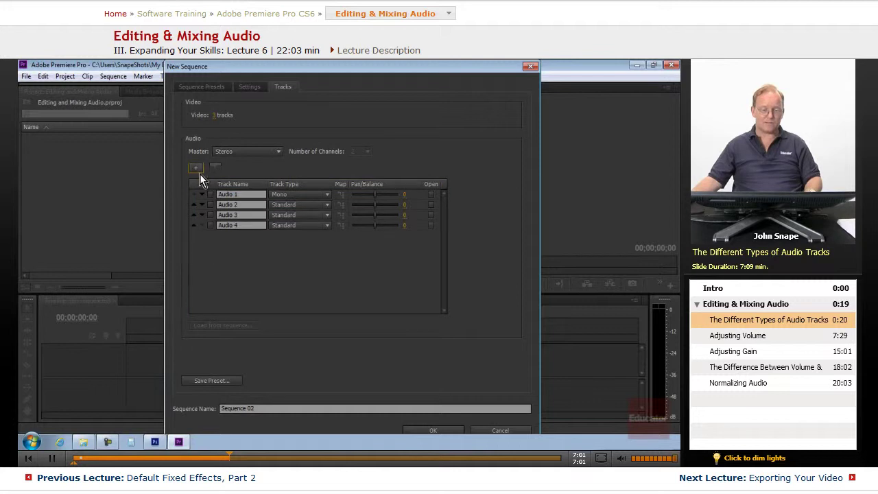
pyautogui.click(296, 225)
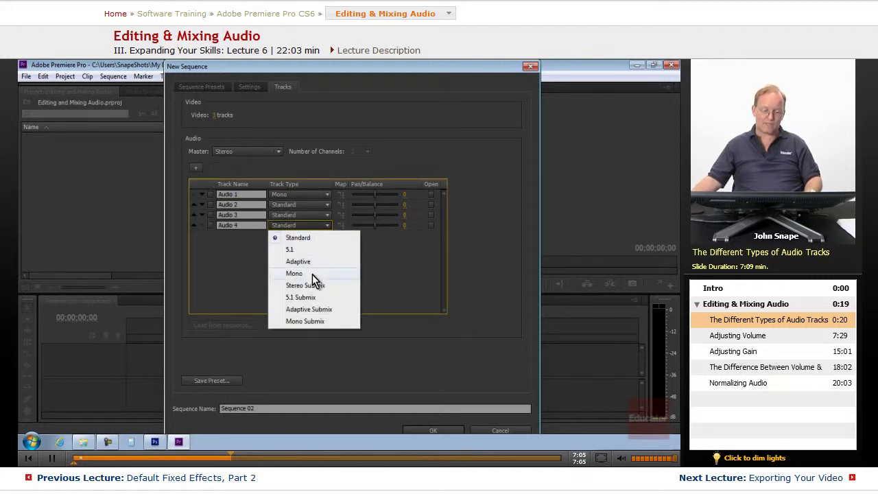
pyautogui.click(306, 251)
pyautogui.click(195, 168)
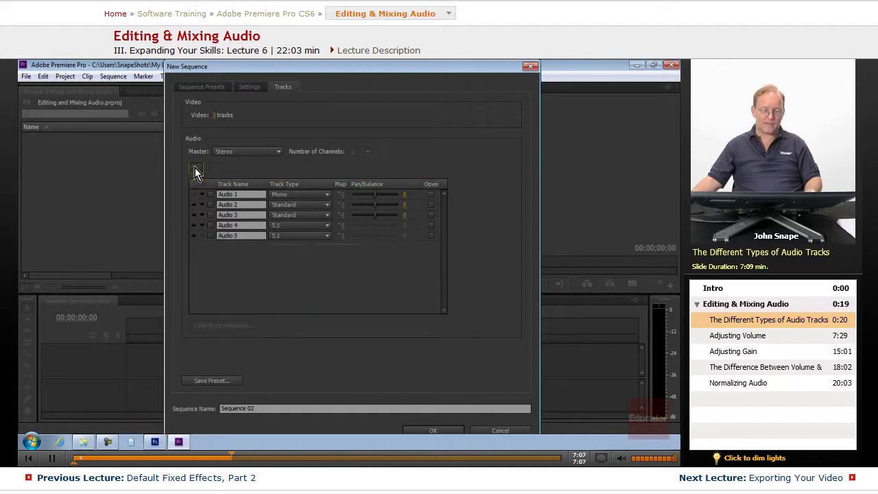
pyautogui.click(195, 168)
pyautogui.click(291, 248)
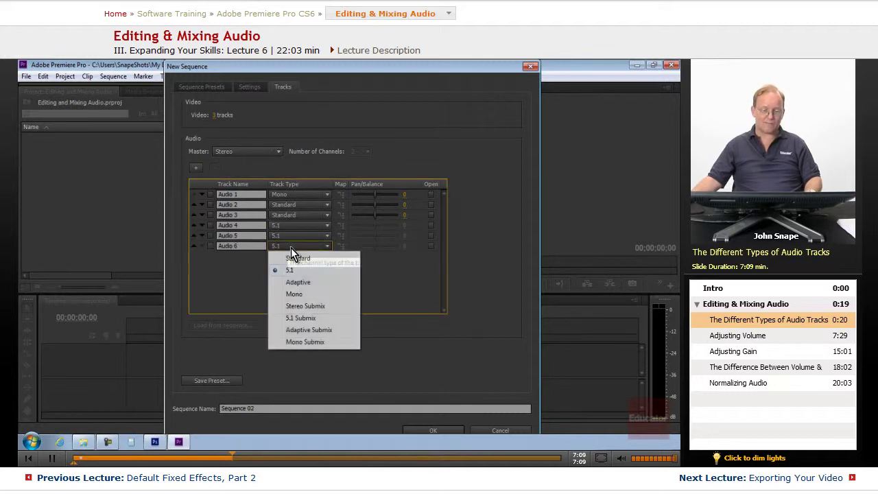
pyautogui.click(309, 293)
pyautogui.click(196, 168)
pyautogui.click(196, 168)
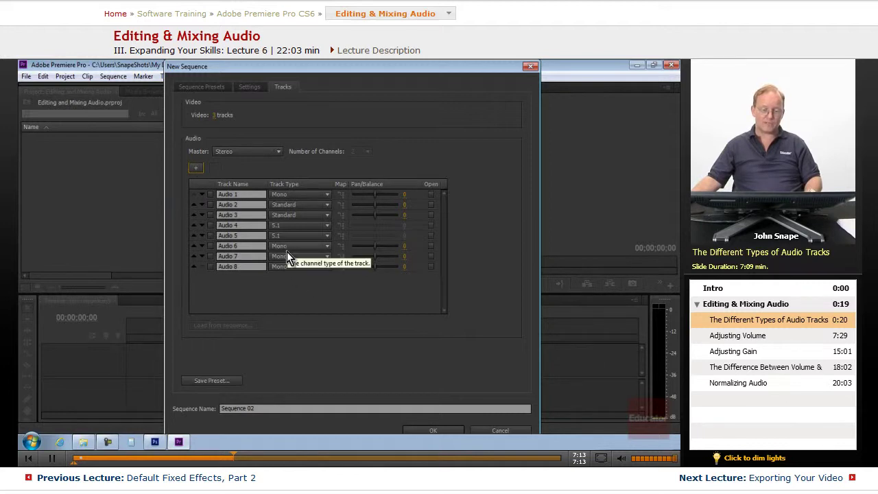
# - Make Audio 7 a 5.1 track, then remove tracks 3 onward, leaving Audio 1 and 2
pyautogui.click(306, 258)
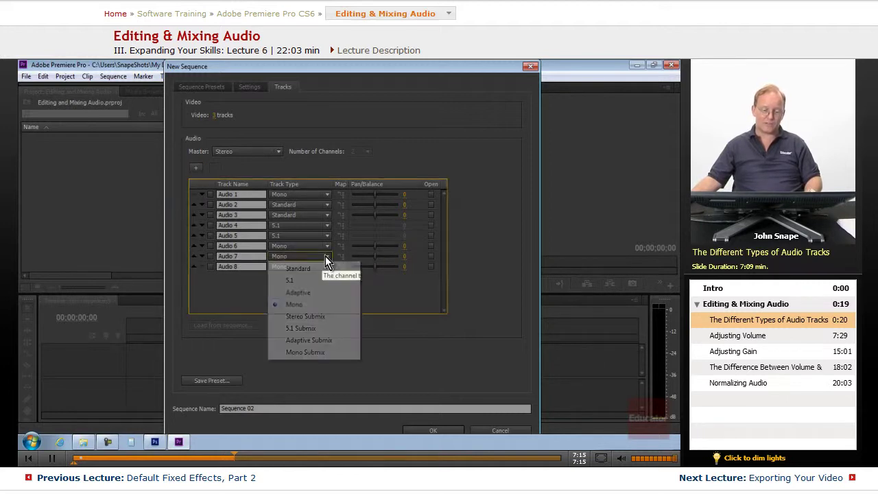
pyautogui.click(295, 280)
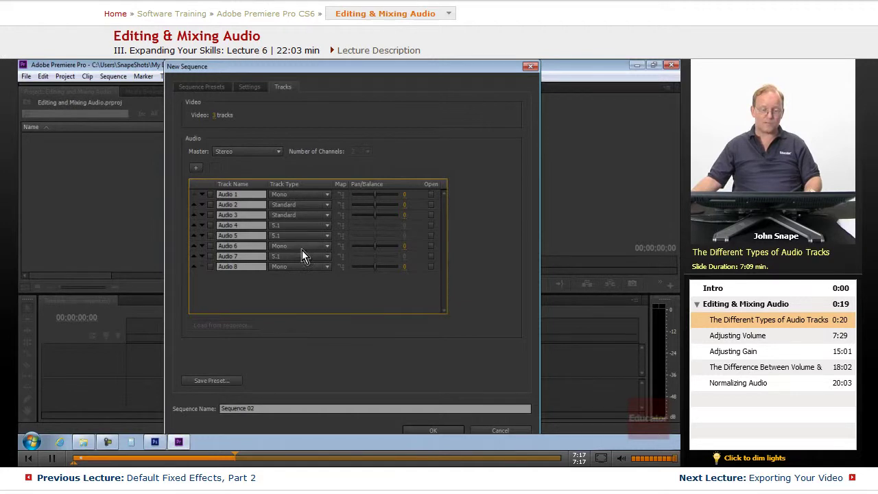
pyautogui.moveTo(210, 215); pyautogui.dragTo(212, 268)
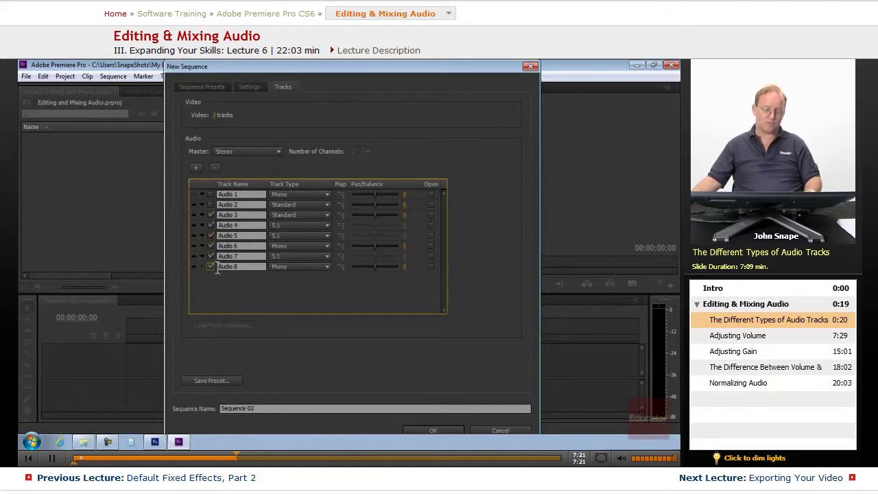
pyautogui.click(217, 168)
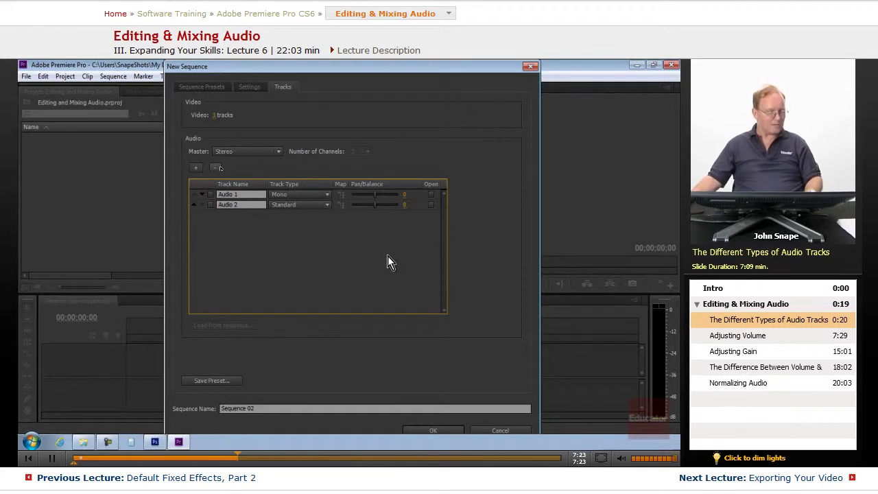